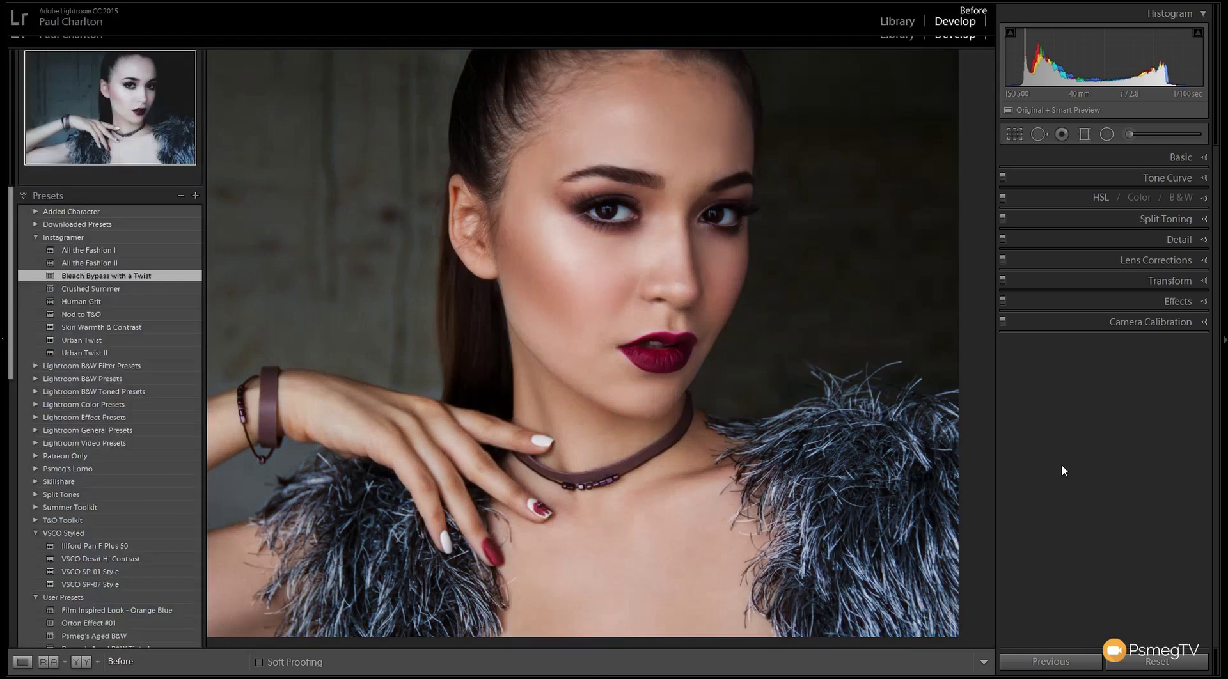
Step: View the original photo, then set white balance to Temp −35 and Tint −25 in the Basic panel
key("backslash")
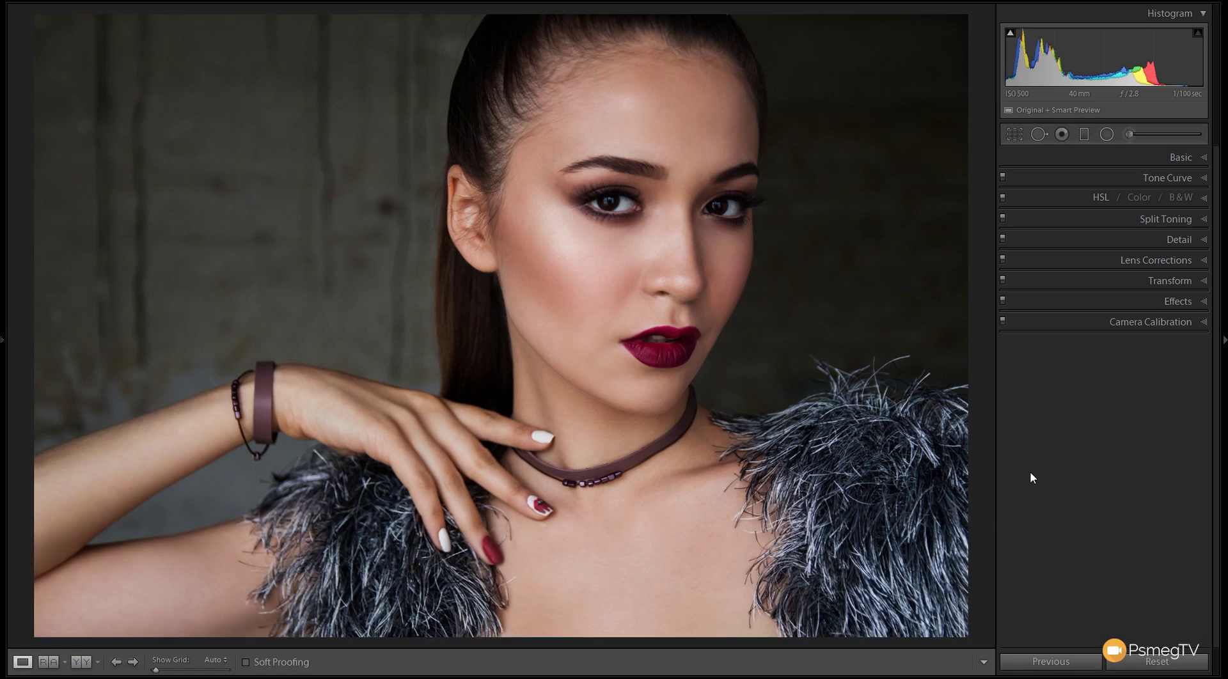
left_click(1180, 159)
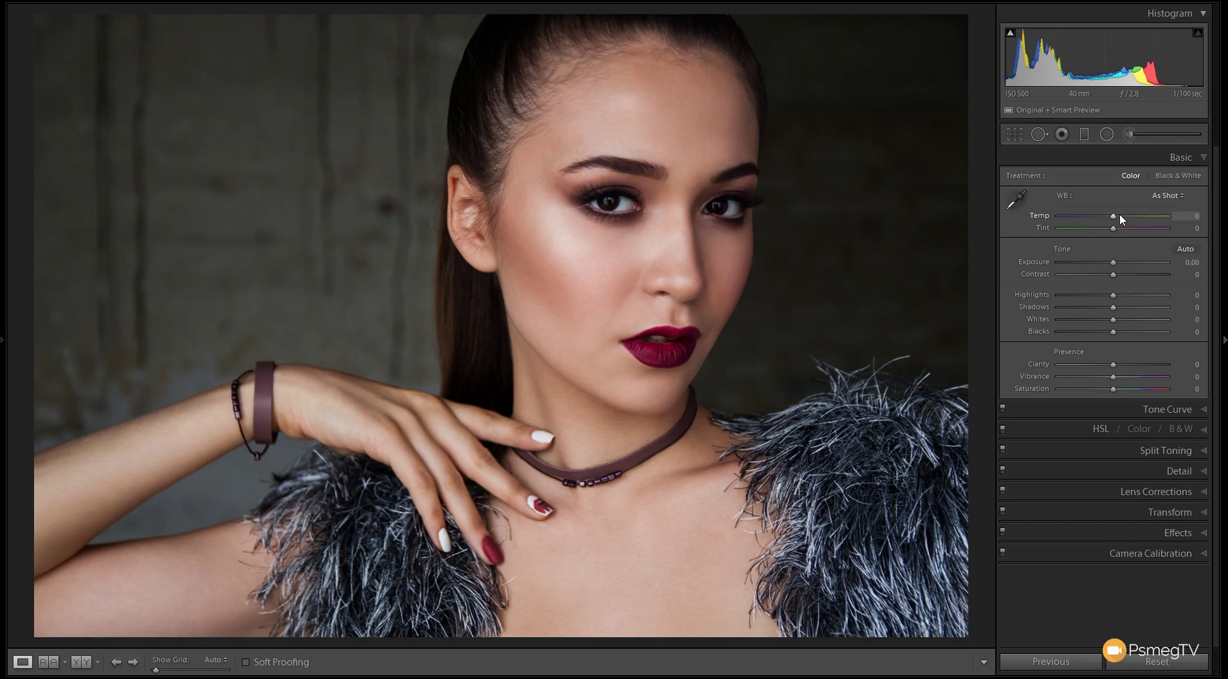
left_click_drag(1113, 216, 1095, 217)
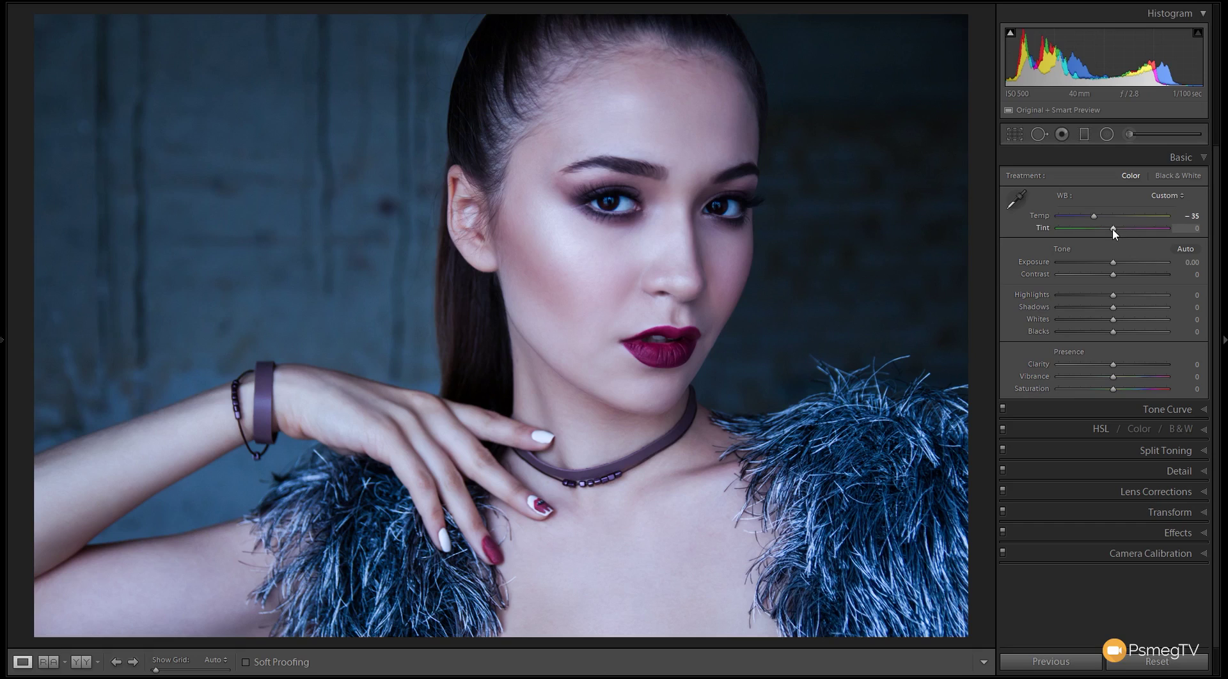
left_click_drag(1113, 234, 1100, 234)
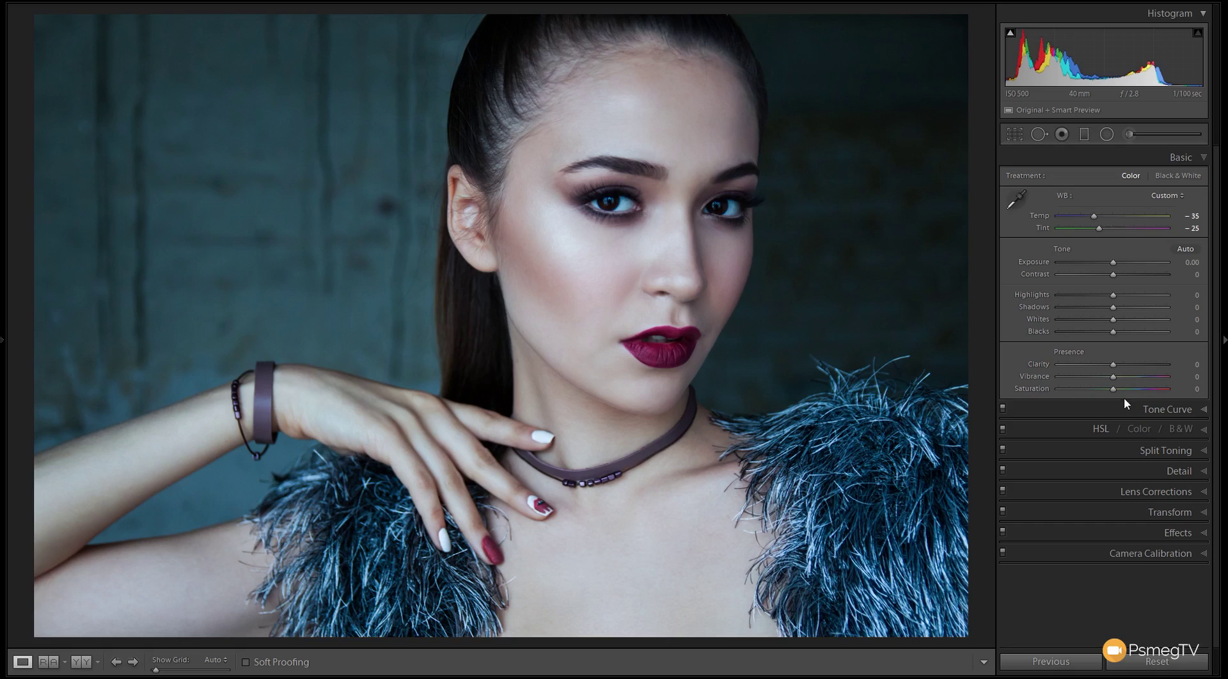
Step: Set Exposure to +1.15, Contrast to −24 and Highlights to +15
left_click_drag(1114, 266, 1127, 265)
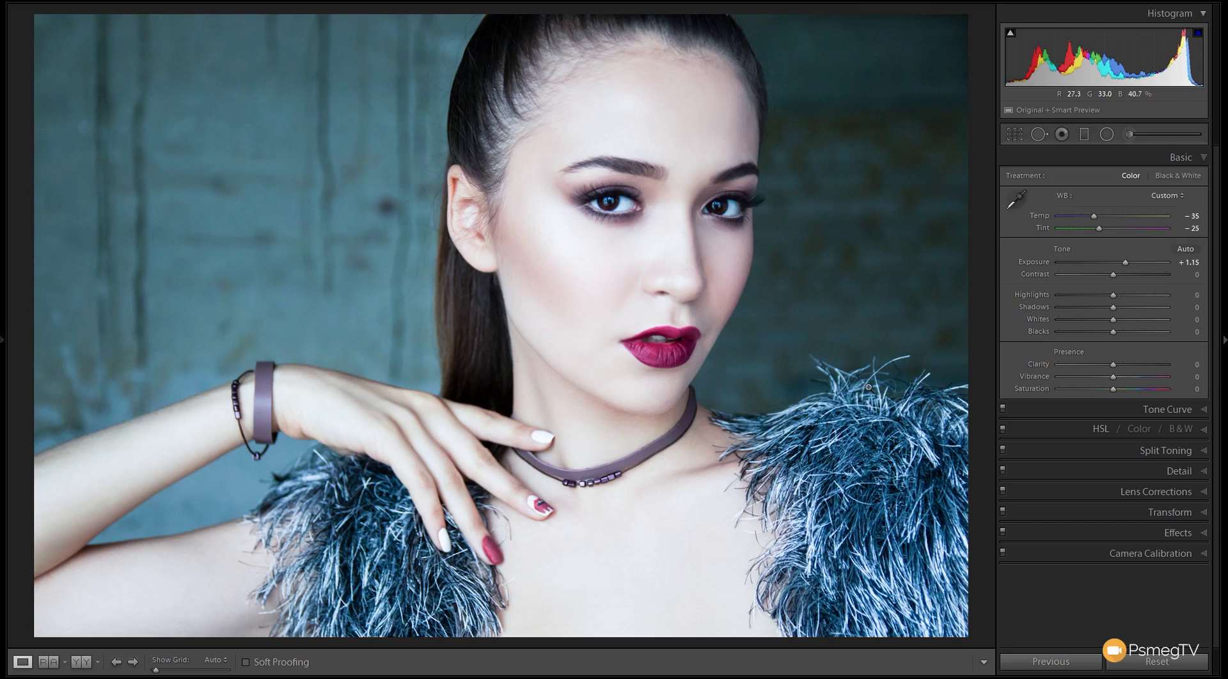
left_click_drag(1115, 273, 1102, 278)
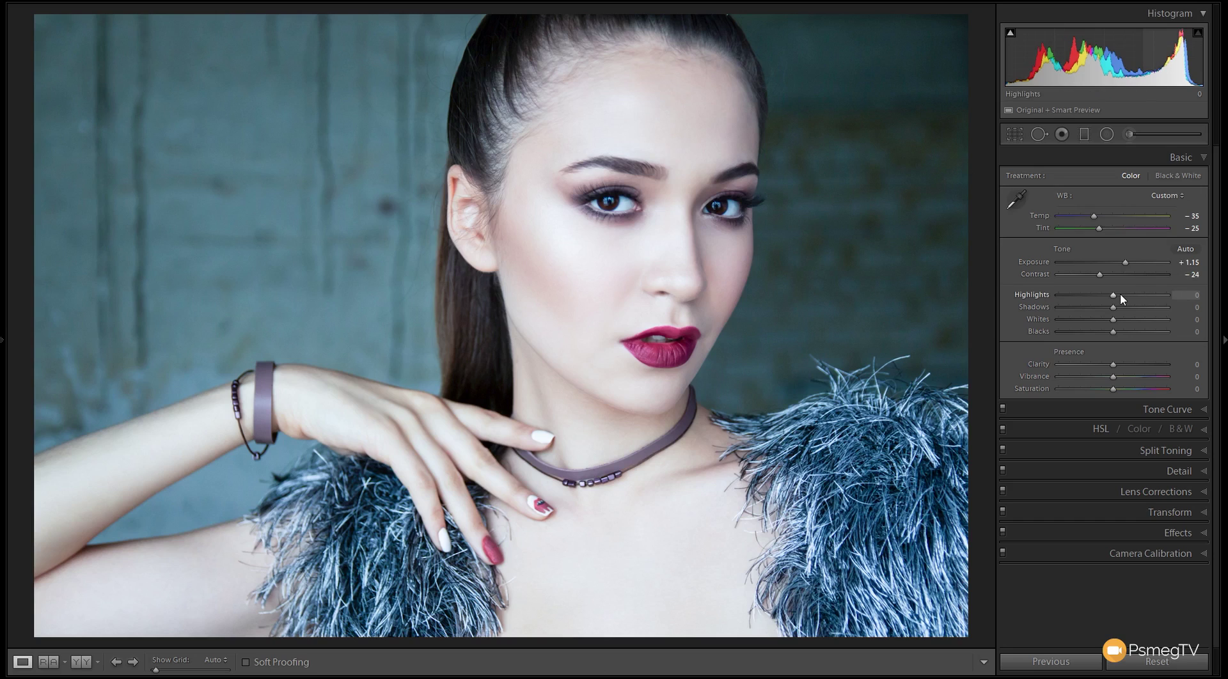
left_click_drag(1114, 293, 1122, 293)
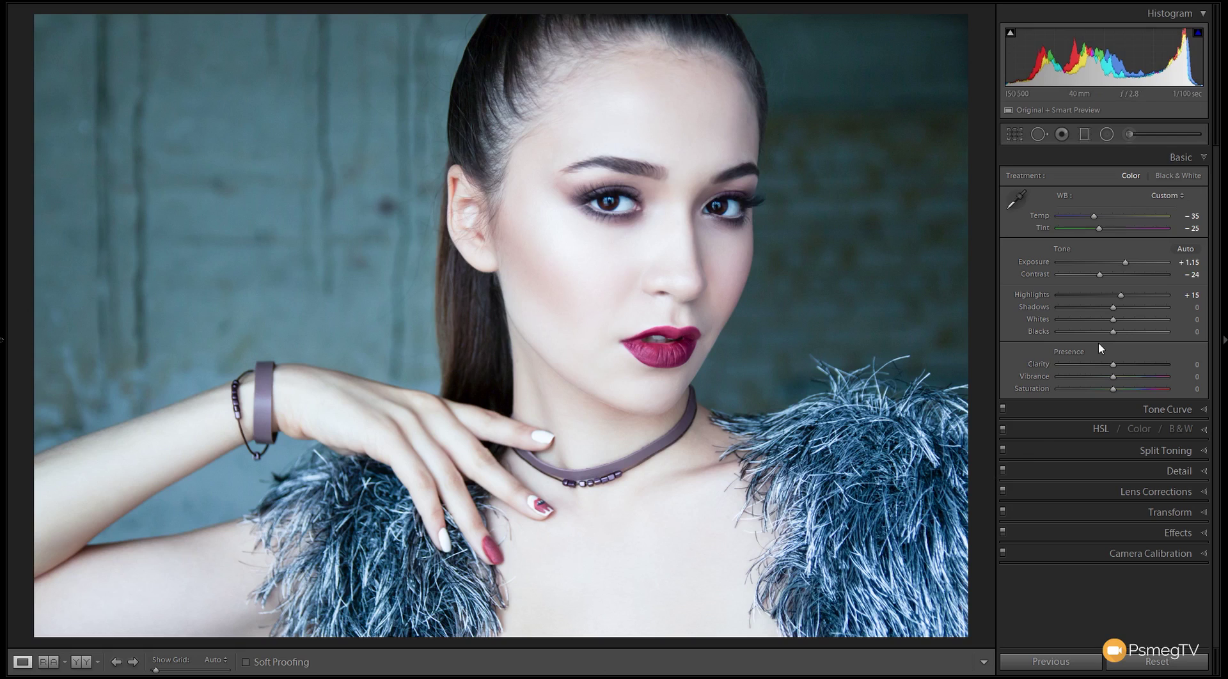
Step: Drop Shadows to −80 and Blacks to −80, with Whites at −81
left_click_drag(1115, 306, 1069, 323)
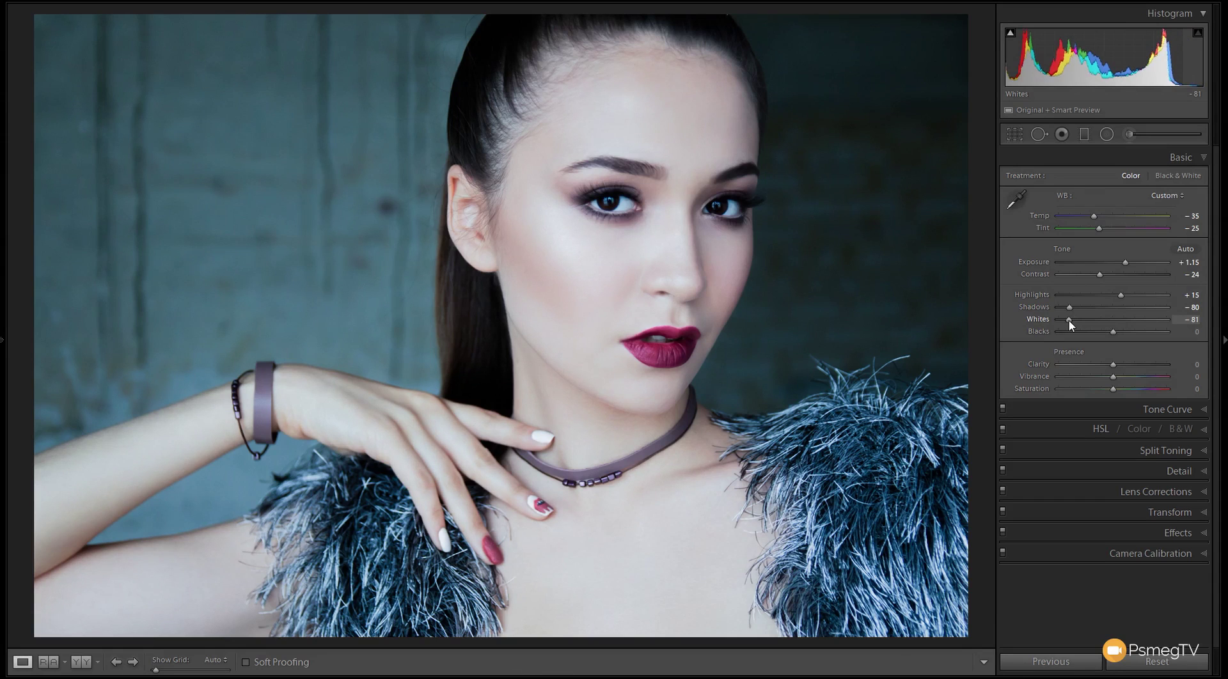
left_click_drag(1113, 332, 1070, 334)
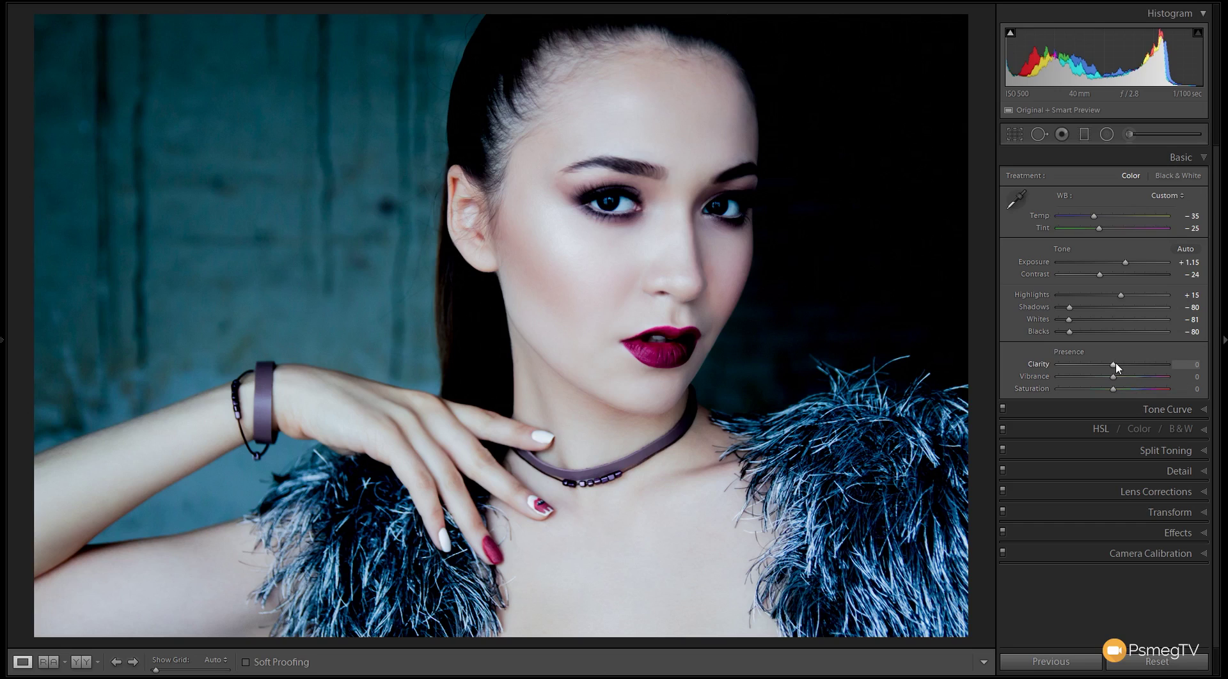
Step: Set Clarity to −42, Saturation to −24 and Vibrance to +22 in Presence
left_click_drag(1115, 363, 1095, 368)
left_click_drag(1094, 364, 1092, 364)
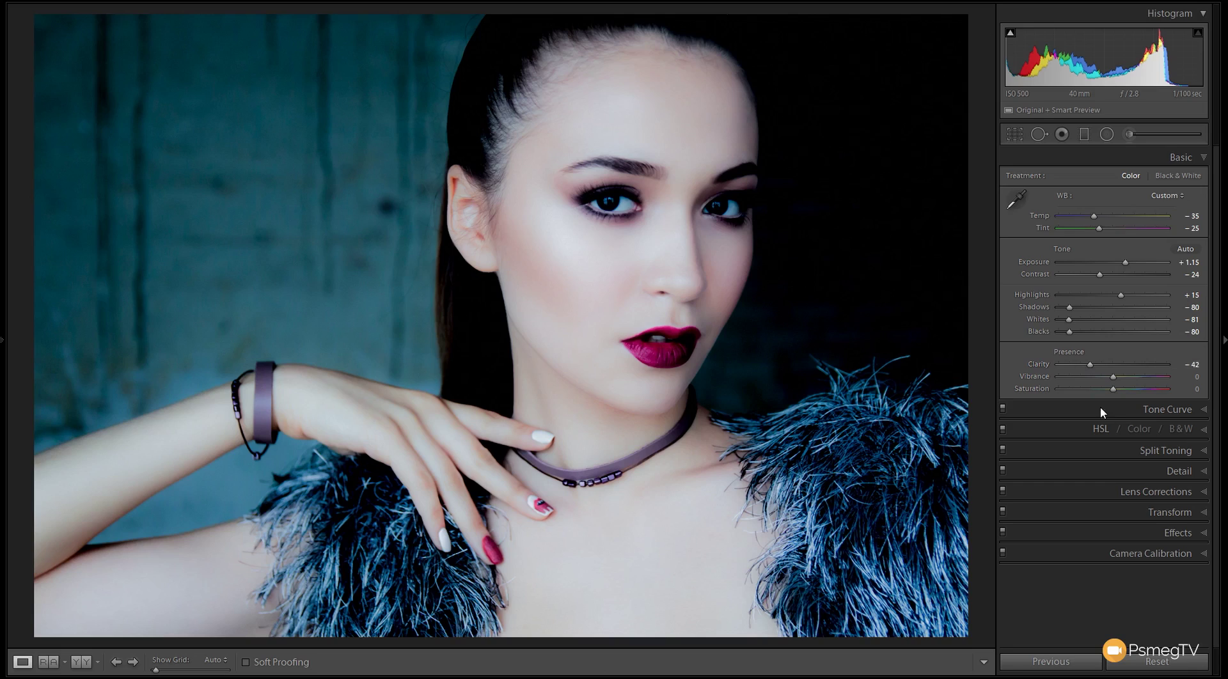
left_click_drag(1115, 388, 1103, 388)
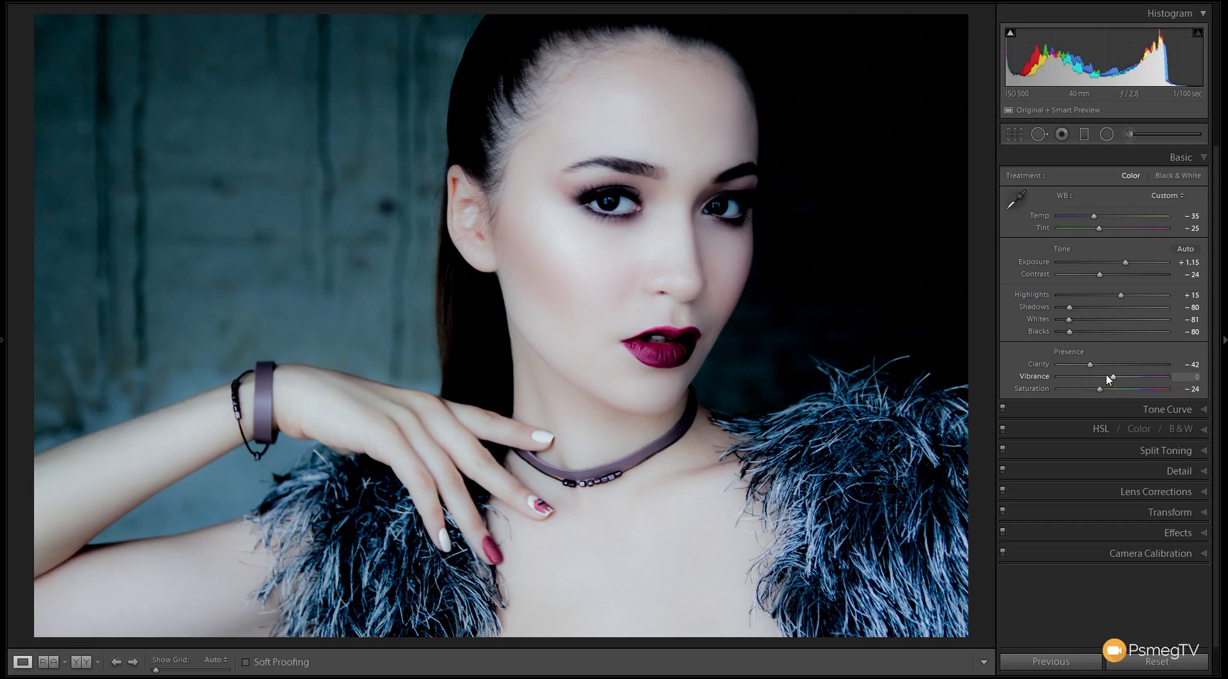
left_click_drag(1106, 375, 1127, 379)
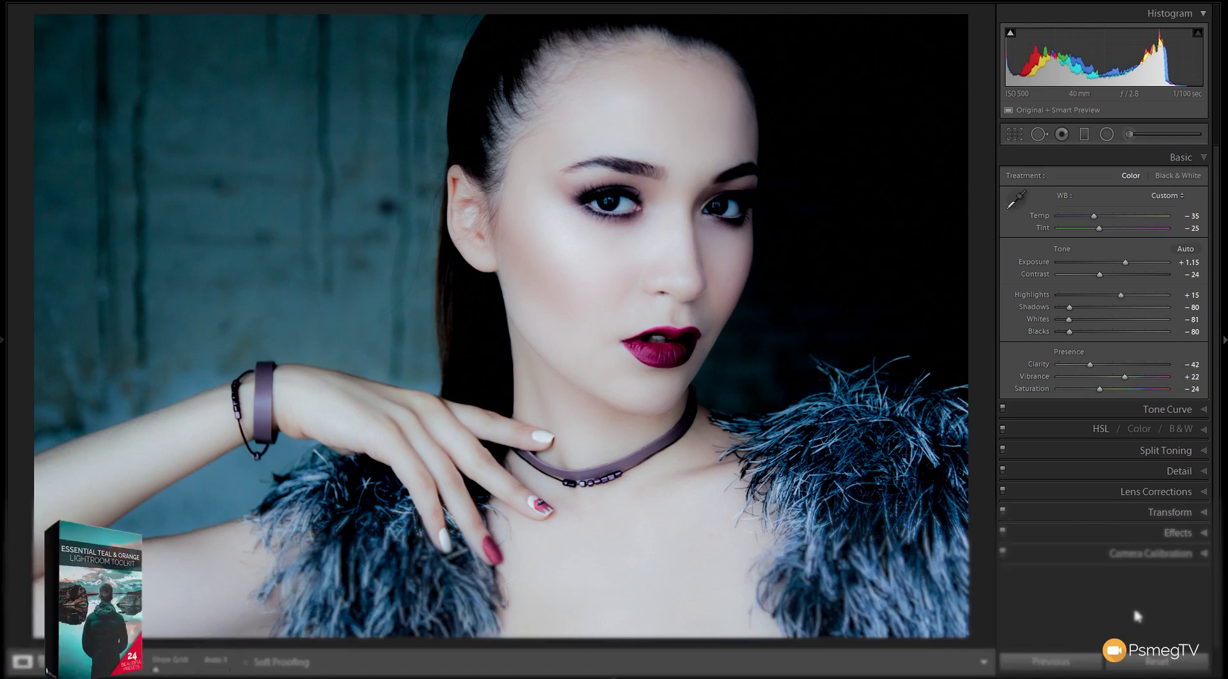
key("backslash")
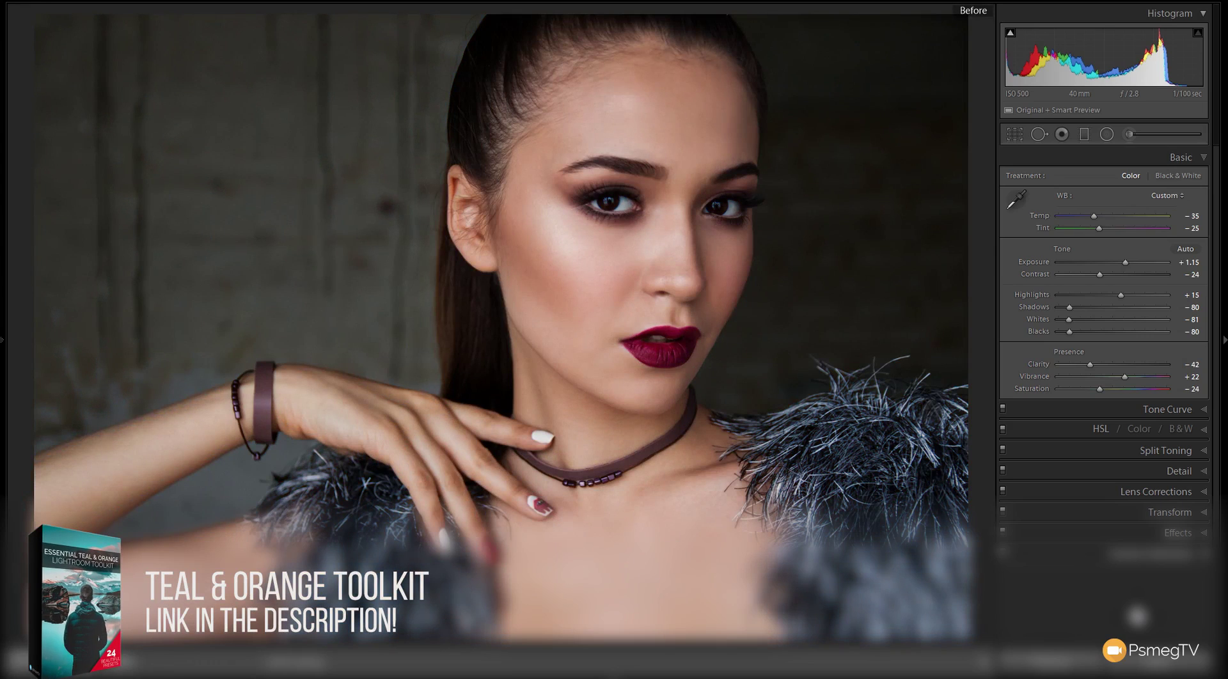
key("backslash")
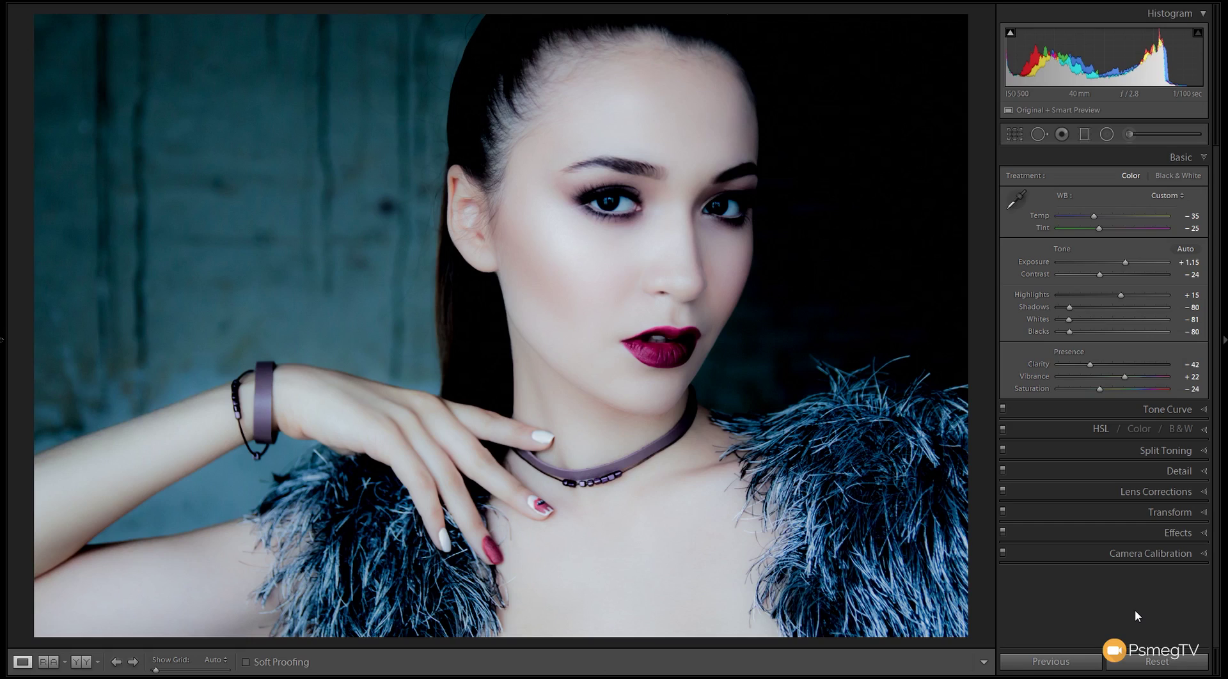
Step: Switch to the Tone Curve panel with Ctrl+2
key("ctrl+2")
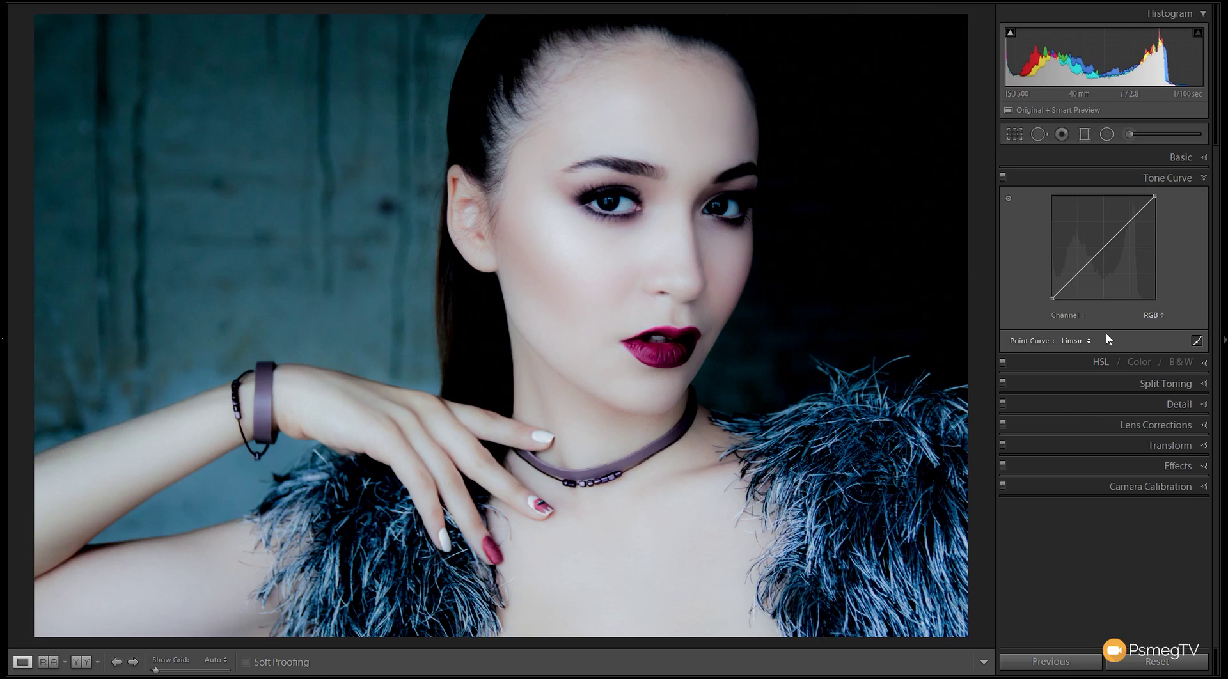
Step: Add shadow, midtone and highlight curve points, lift the black point, and lower shadows and midtones (~52.5/45.5%)
left_click(1076, 273)
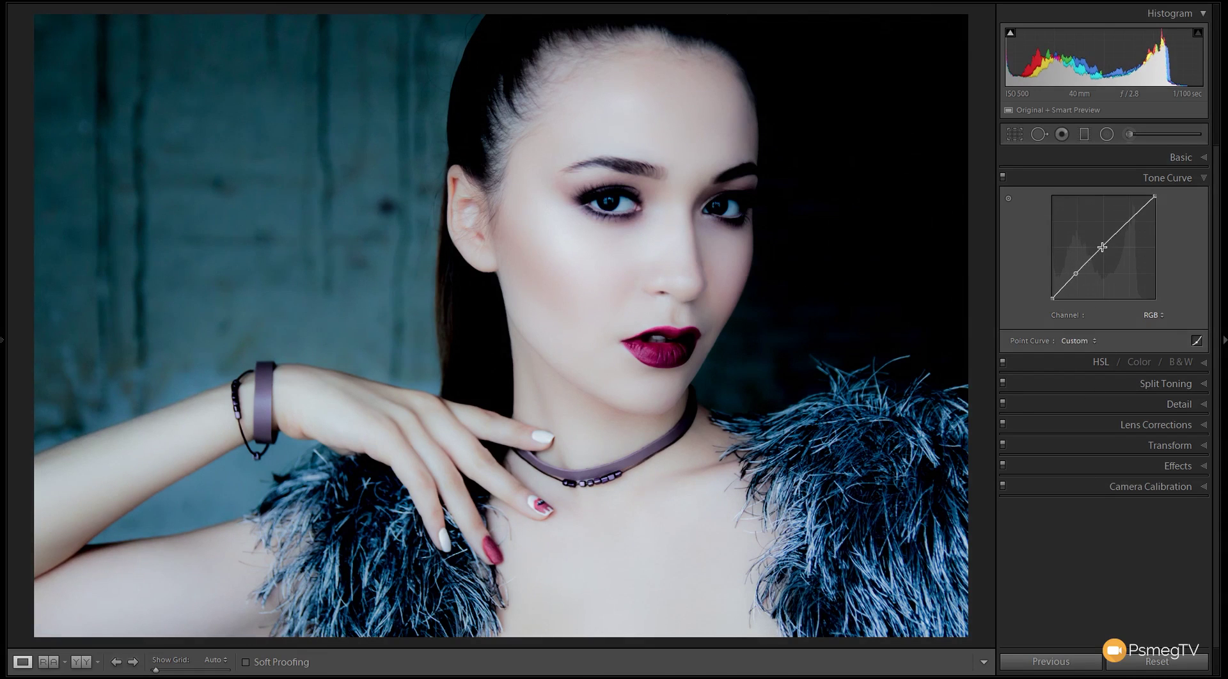
left_click(1102, 247)
left_click(1130, 220)
left_click_drag(1053, 297, 1054, 297)
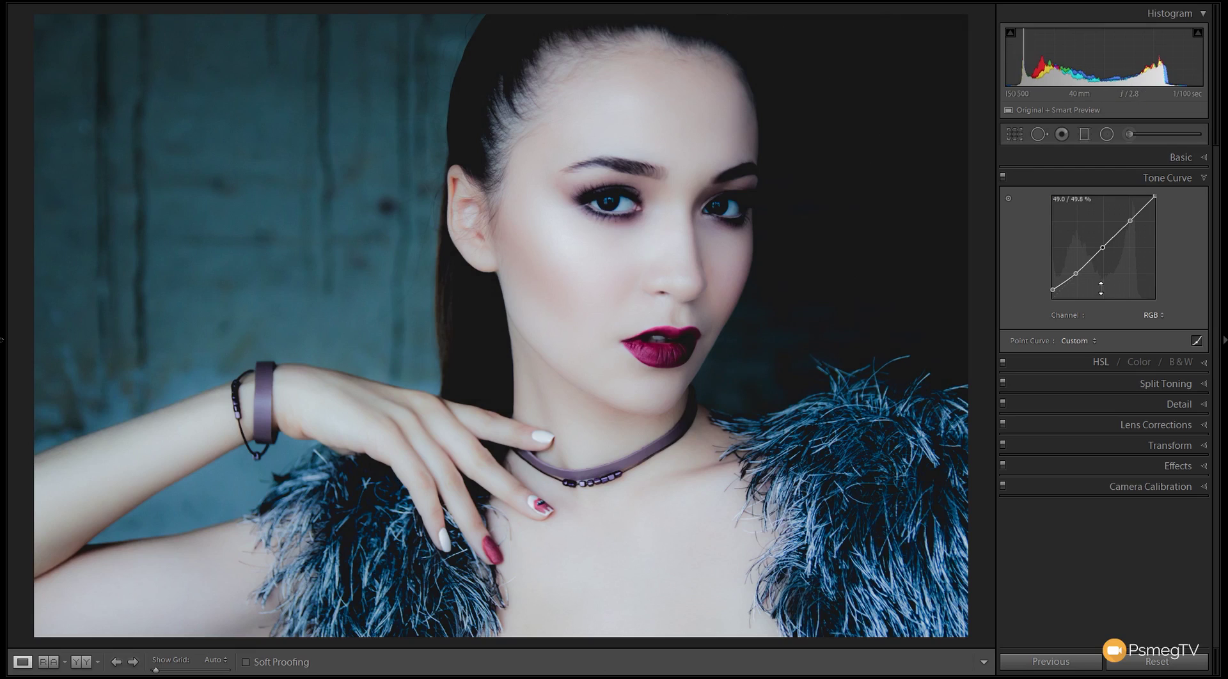
left_click(1077, 274)
left_click_drag(1077, 275, 1078, 279)
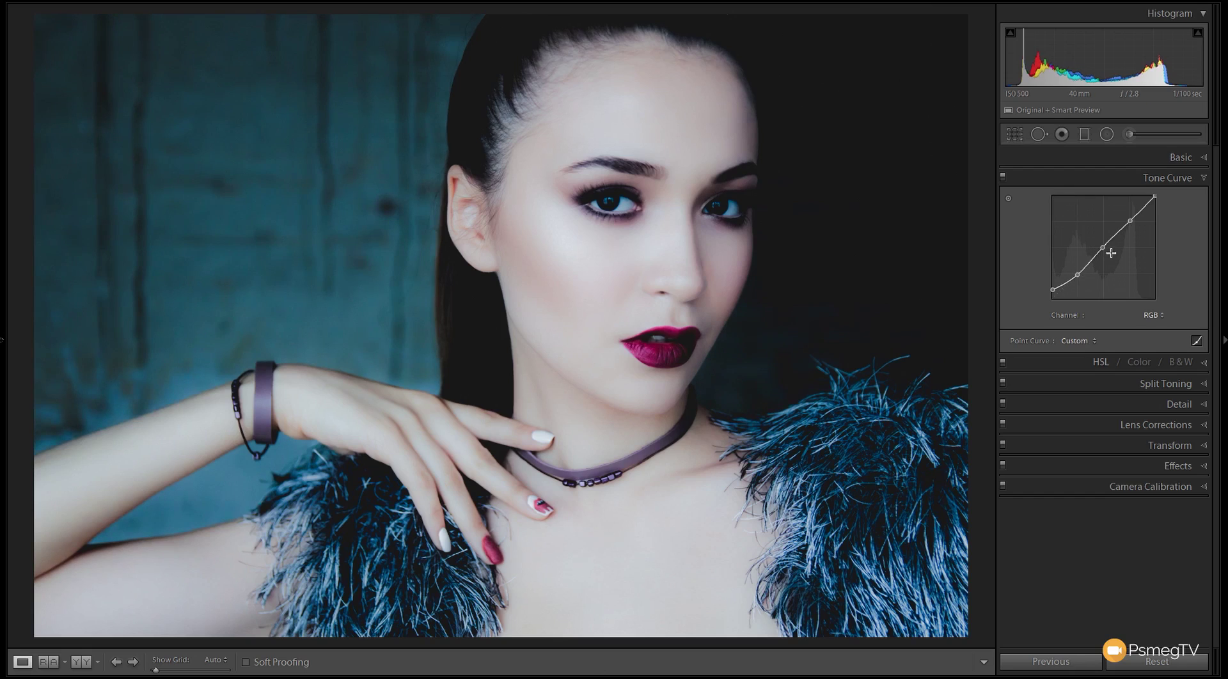
left_click_drag(1102, 248, 1109, 257)
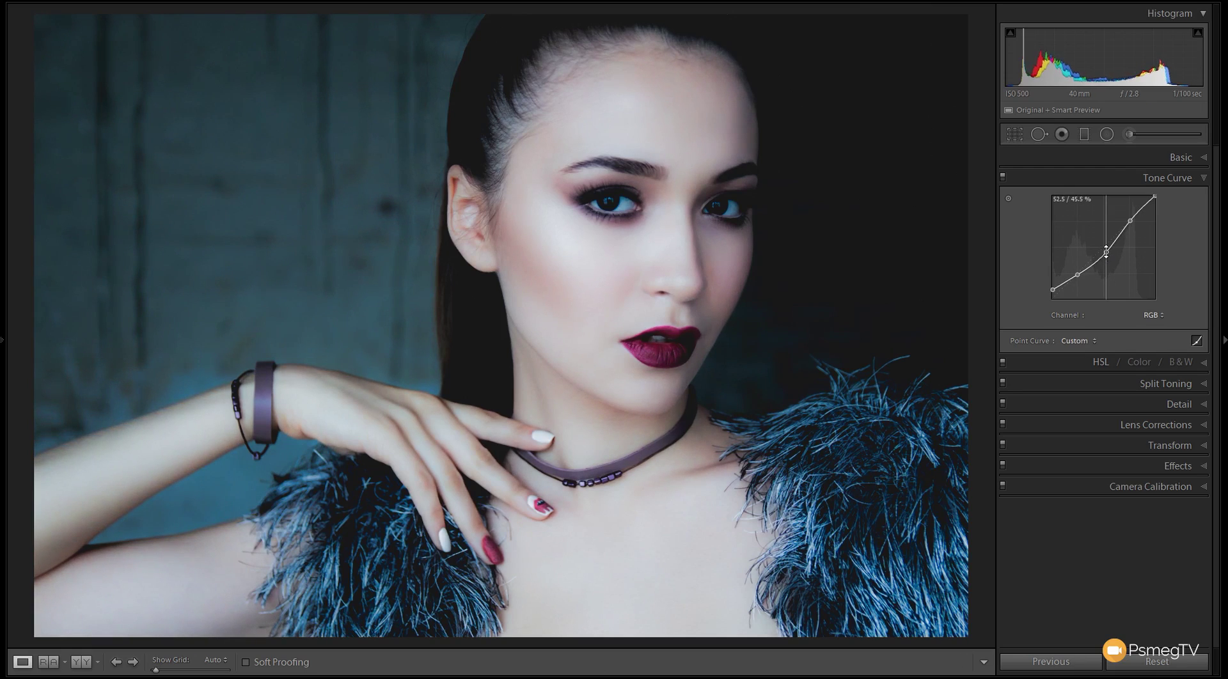
Step: Compare the photo with the tone curve off and on, then bring up the HSL panel
left_click(1003, 178)
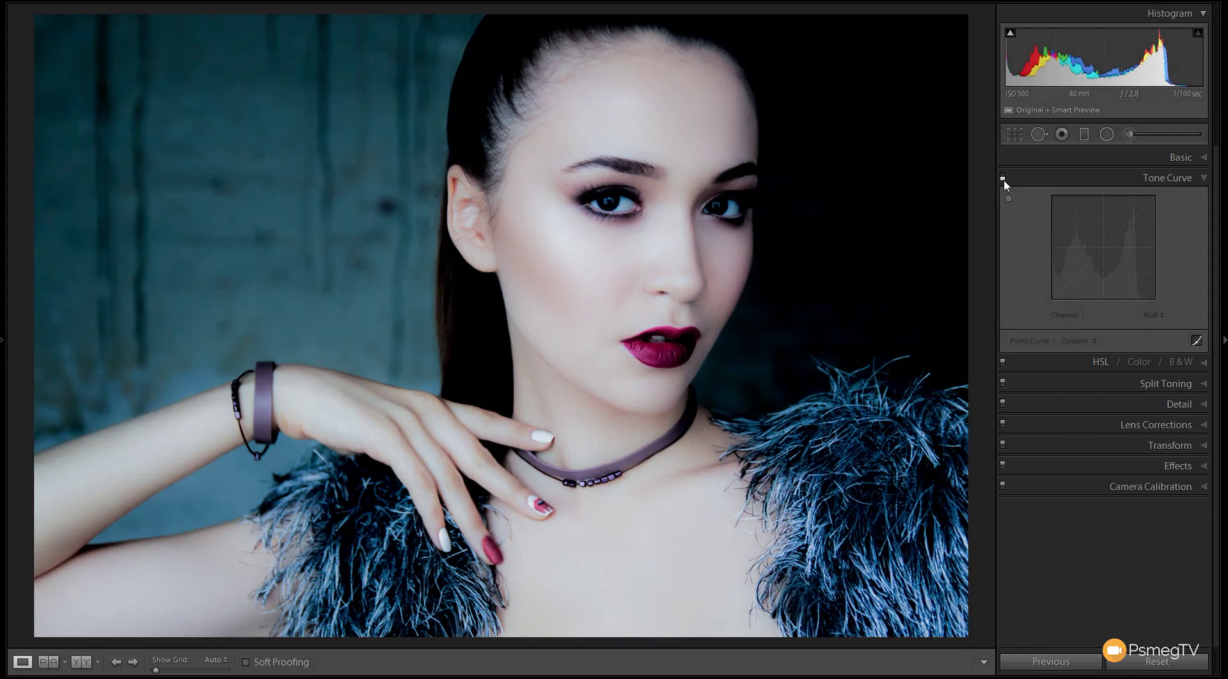
left_click(1003, 178)
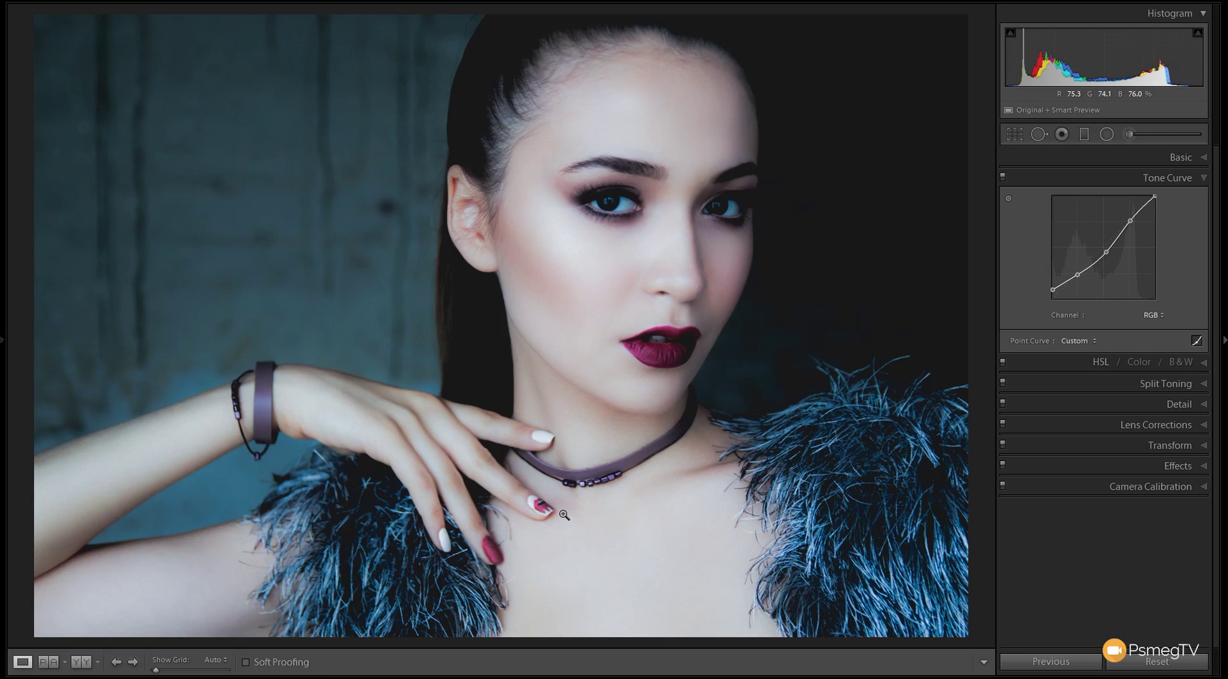
left_click(1101, 362)
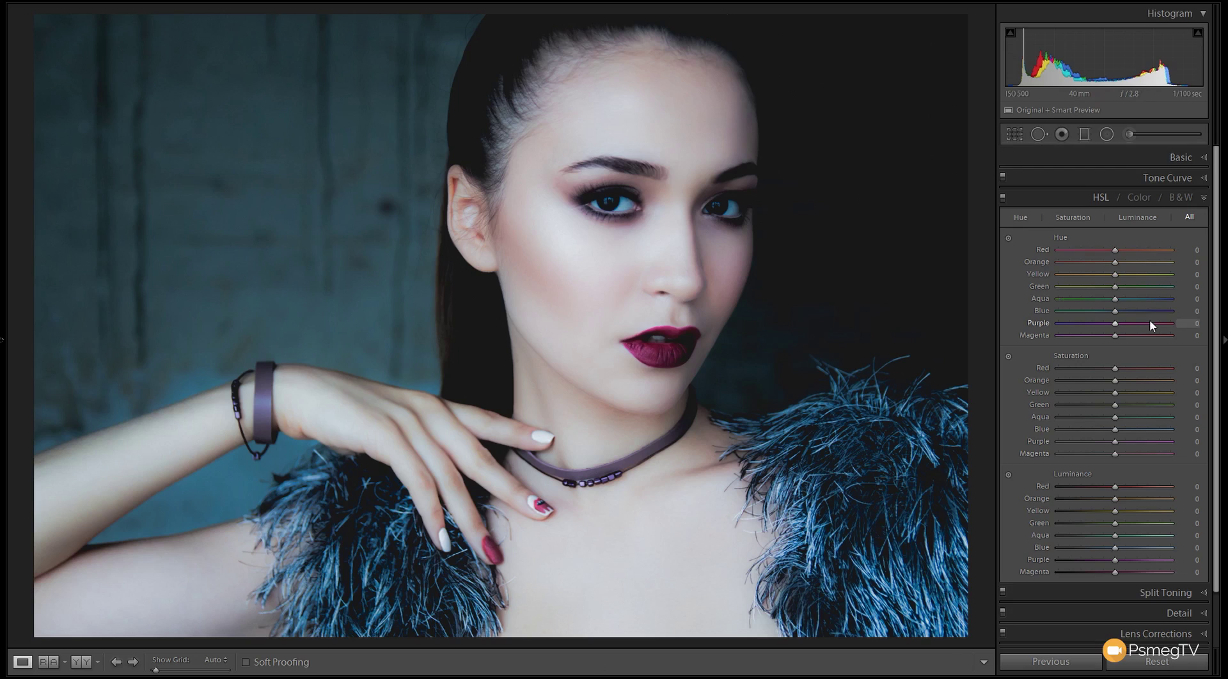
Step: Desaturate Aqua −33, Blue −31 and Purple −18, and brighten Purple luminance to +29
left_click_drag(1218, 278, 1213, 307)
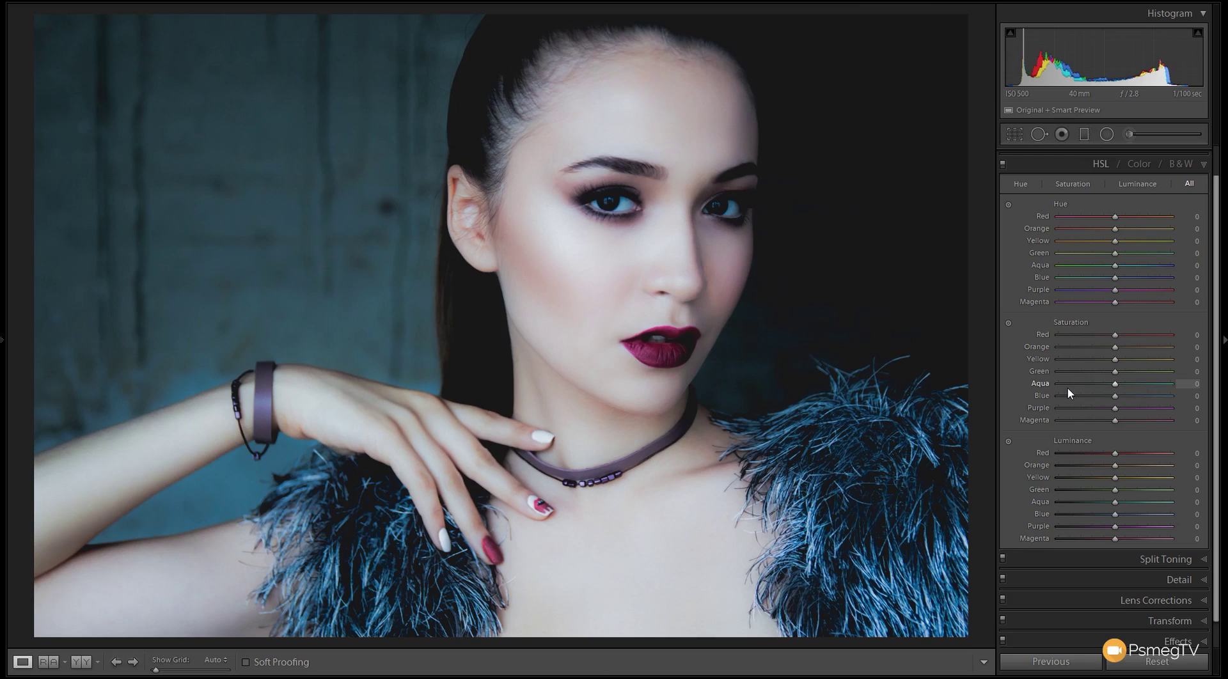
left_click(1116, 385)
left_click_drag(1115, 385, 1105, 387)
left_click_drag(1115, 396, 1096, 397)
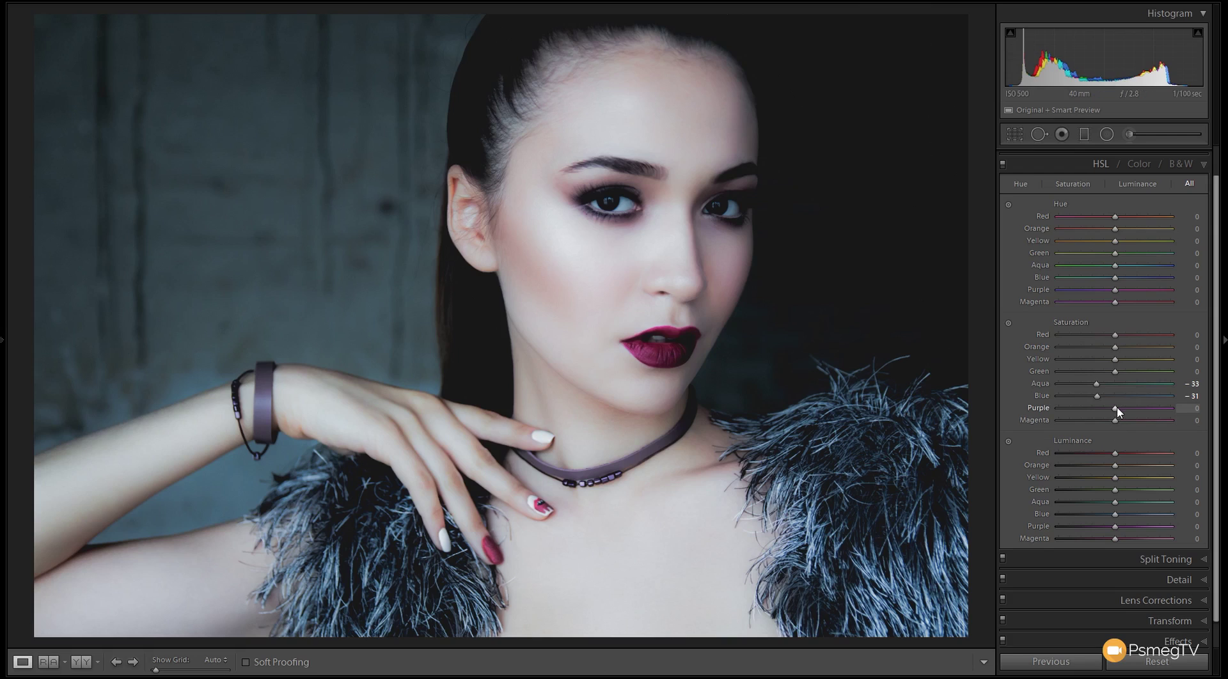
left_click_drag(1116, 407, 1106, 420)
left_click_drag(1115, 526, 1134, 535)
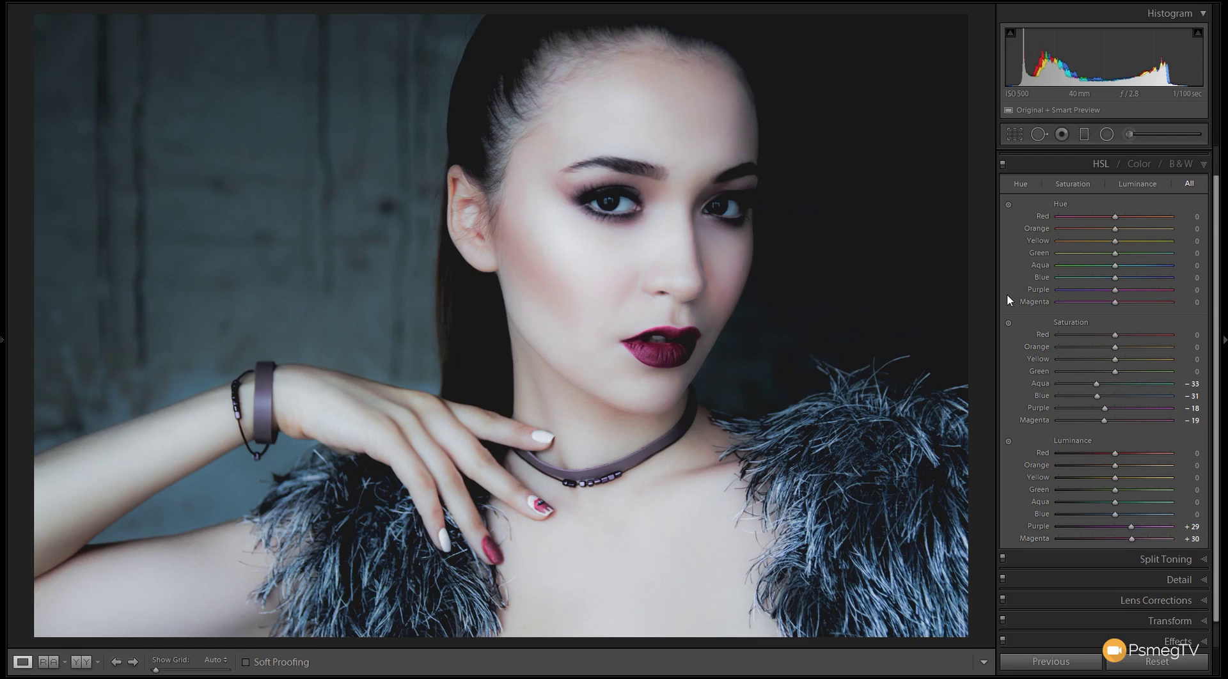
left_click(1003, 165)
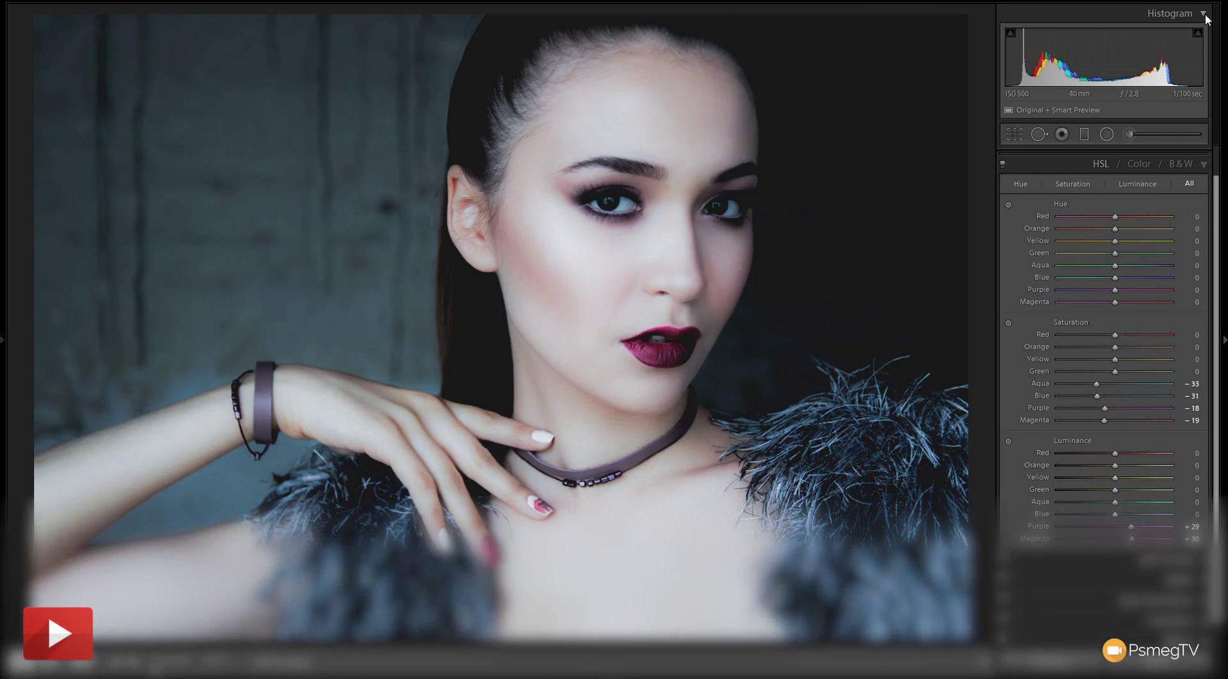